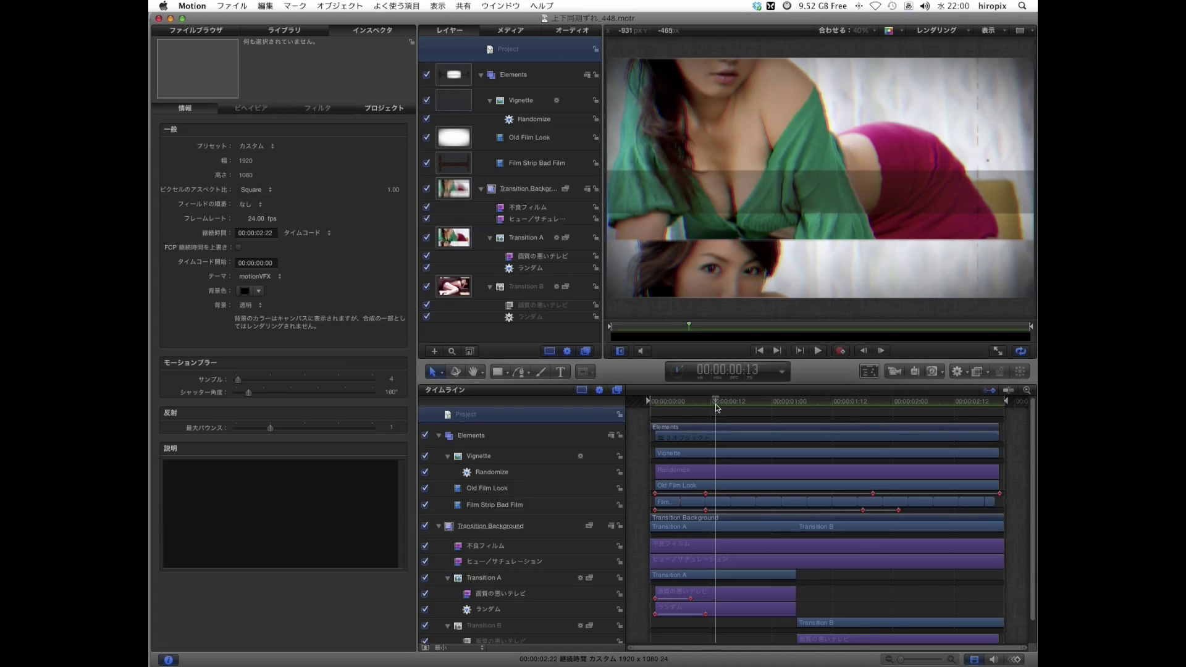
Preview the up-down shift transition in Motion from its beginning.
{"action": "left_click_drag", "start_coordinate": [715, 403], "coordinate": [649, 410]}
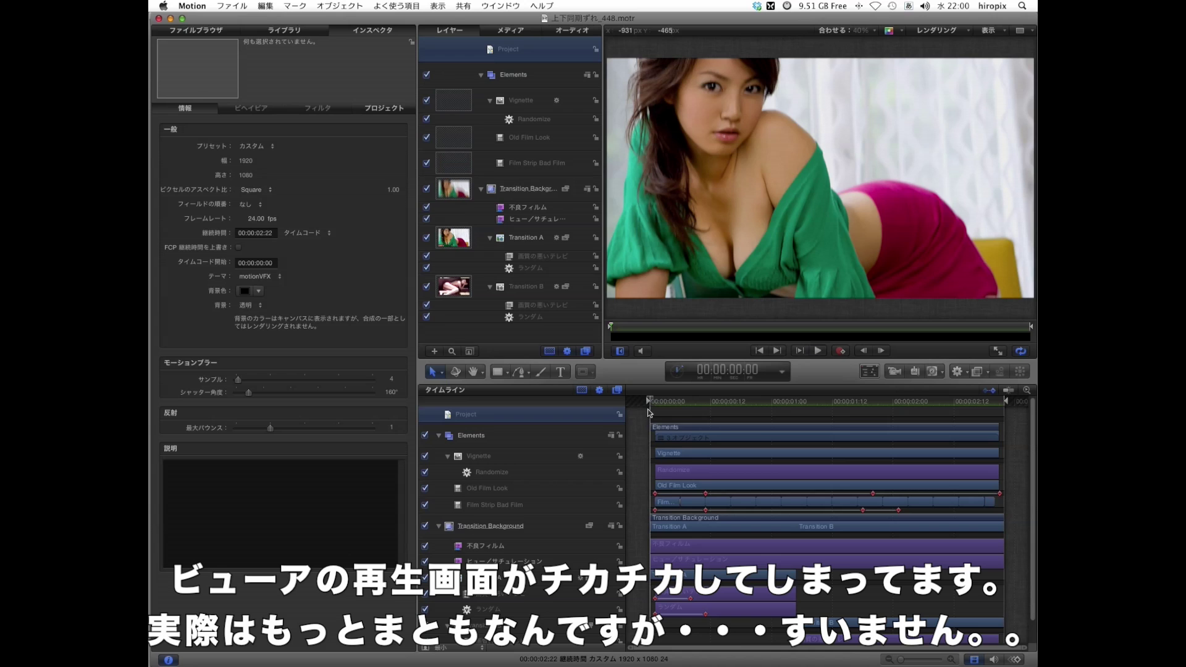
{"action": "key", "text": "space"}
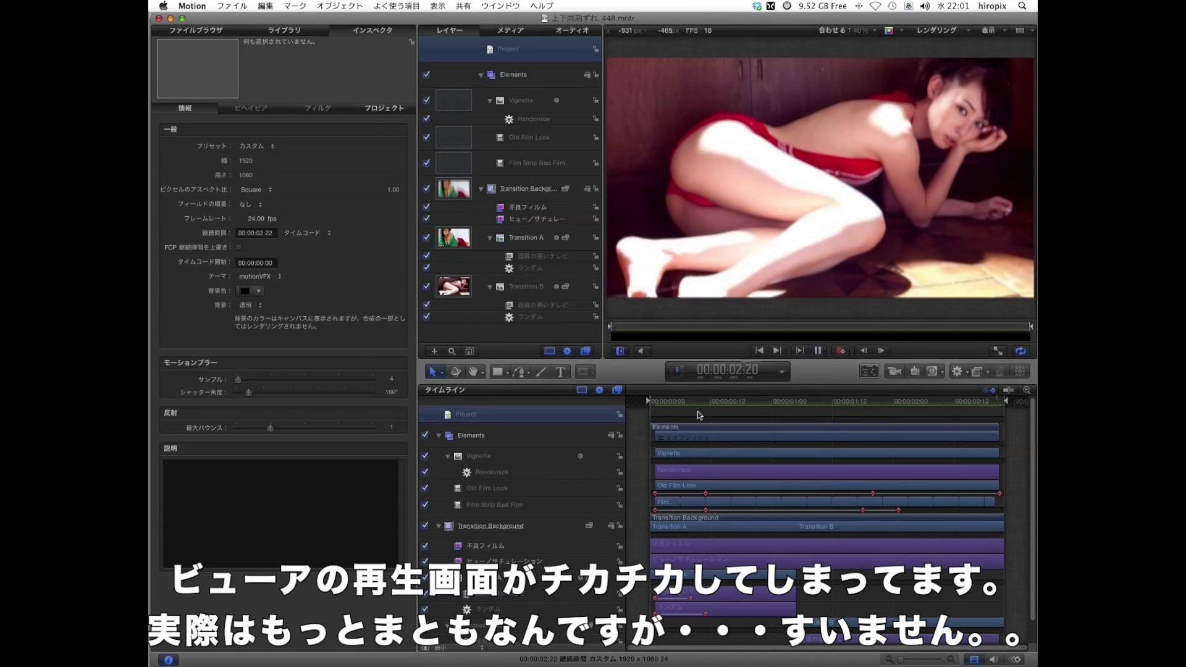
{"action": "key", "text": "space"}
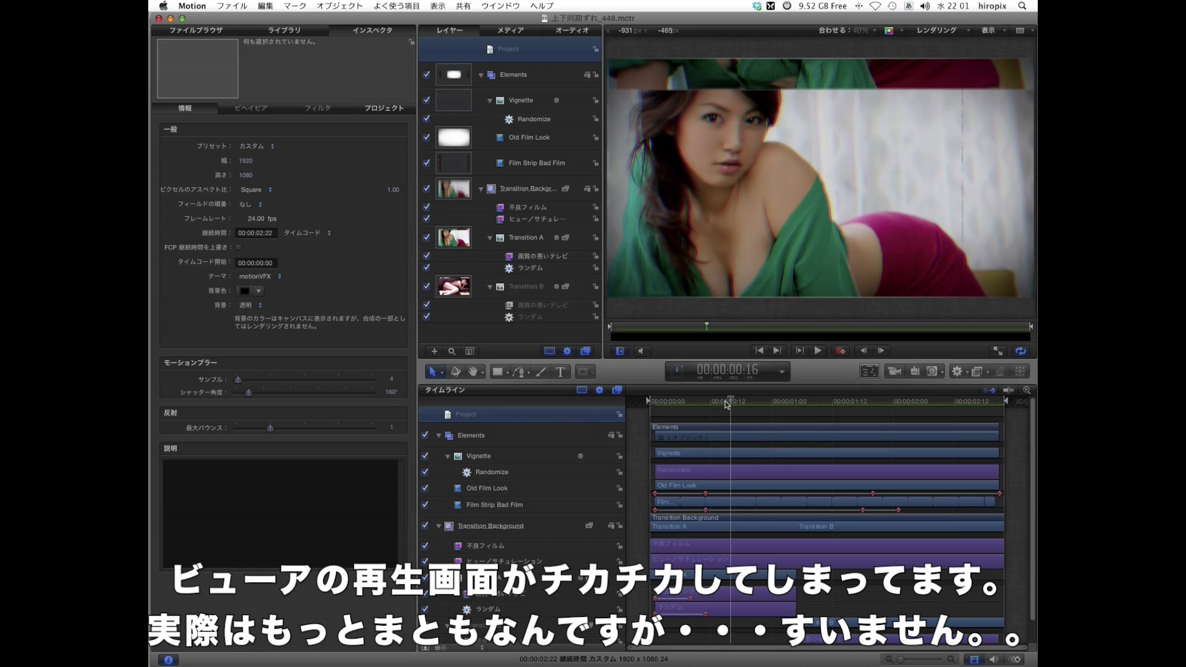
Replay the transition preview, return to an earlier frame, and save the project.
{"action": "left_click_drag", "start_coordinate": [733, 402], "coordinate": [653, 409]}
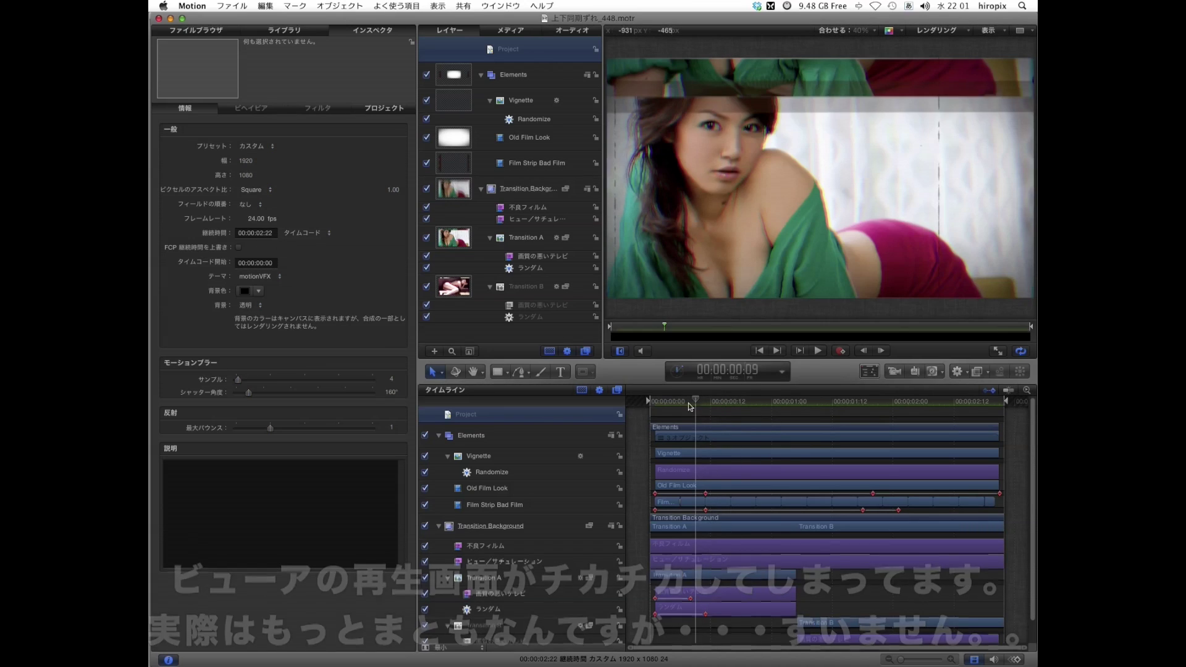
{"action": "key", "text": "space"}
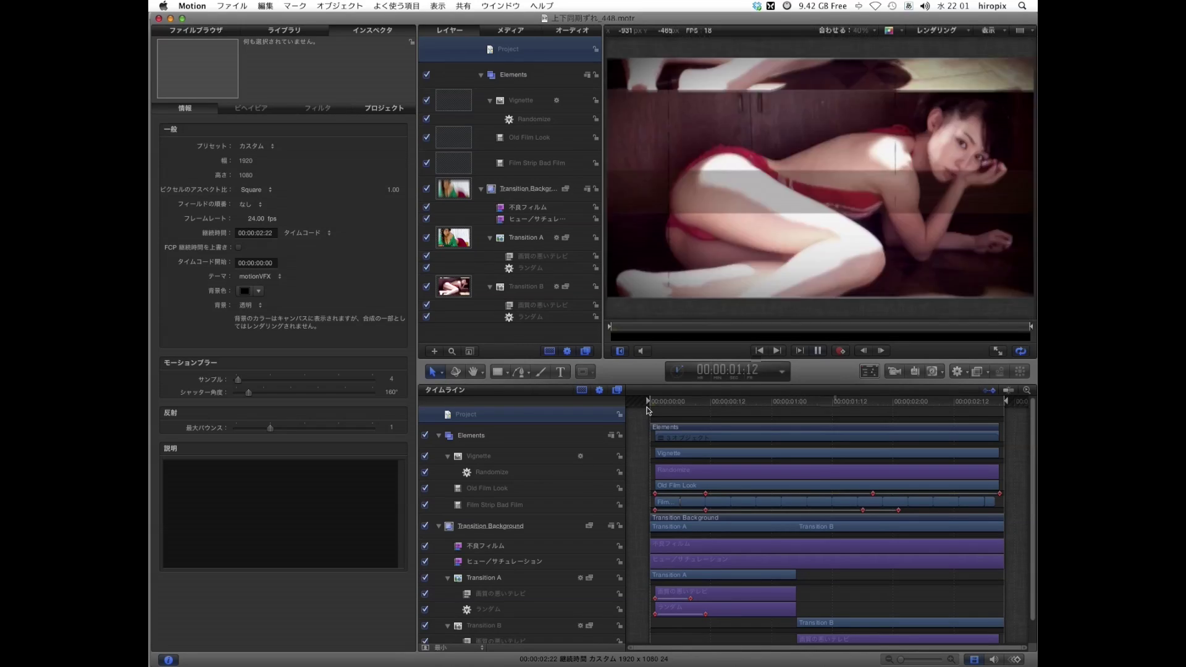
{"action": "key", "text": "space"}
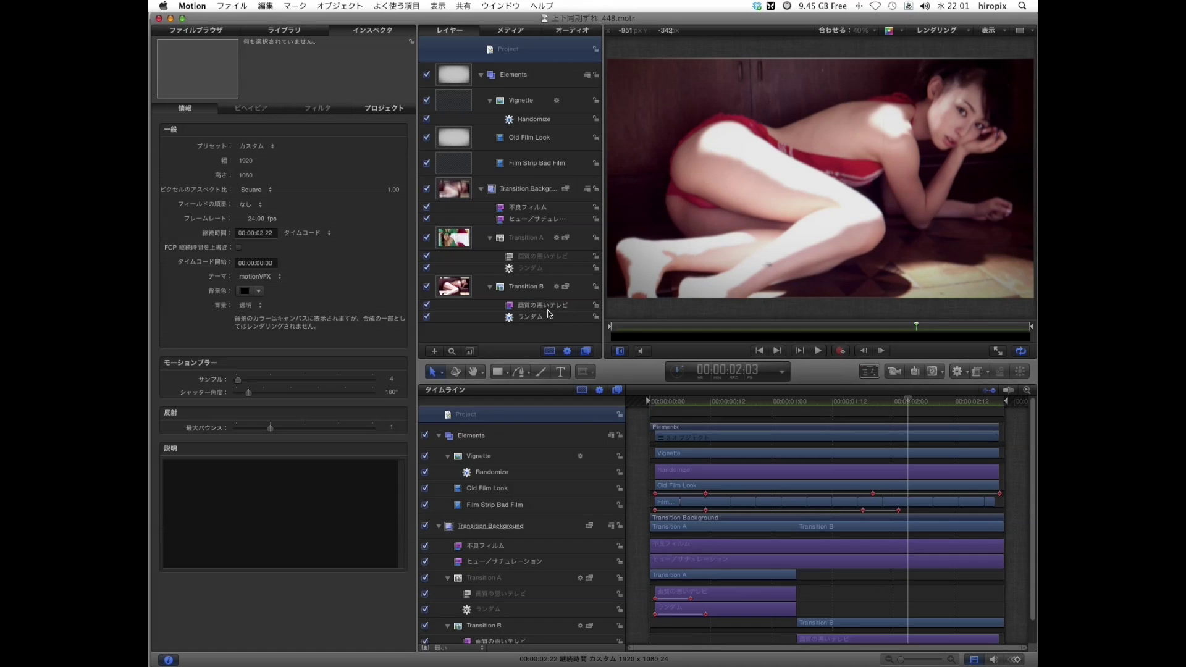
{"action": "mouse_move", "coordinate": [736, 401]}
{"action": "left_mouse_down"}
{"action": "mouse_move", "coordinate": [854, 402]}
{"action": "mouse_move", "coordinate": [772, 422]}
{"action": "left_mouse_up"}
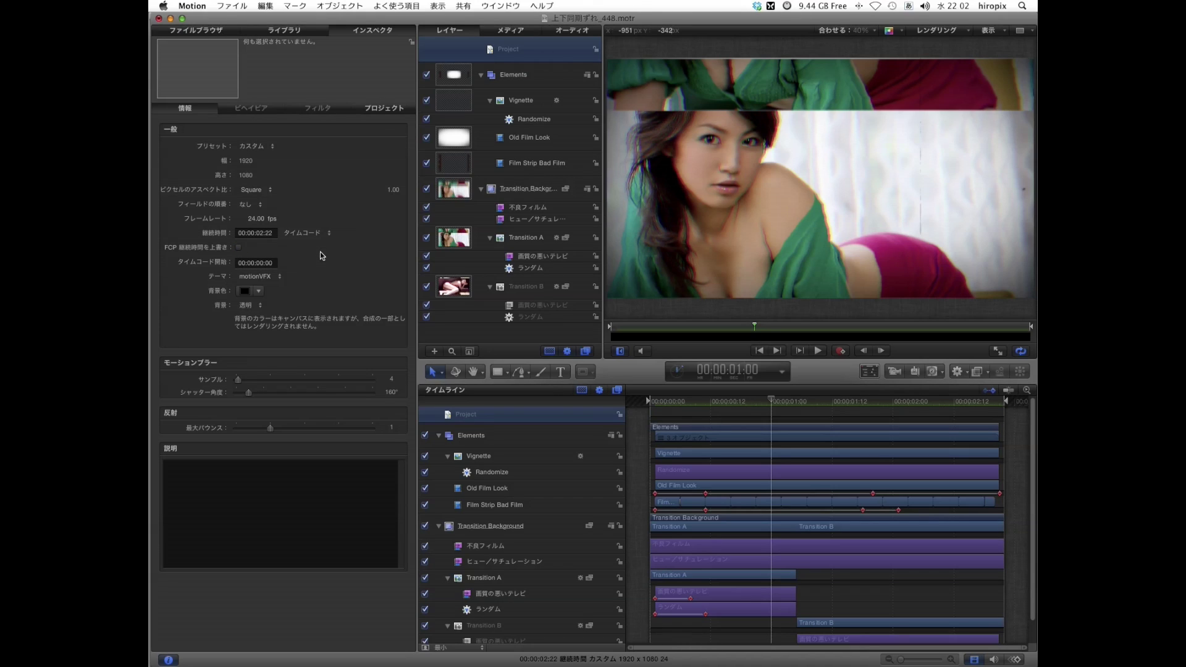
{"action": "key", "text": "super+s"}
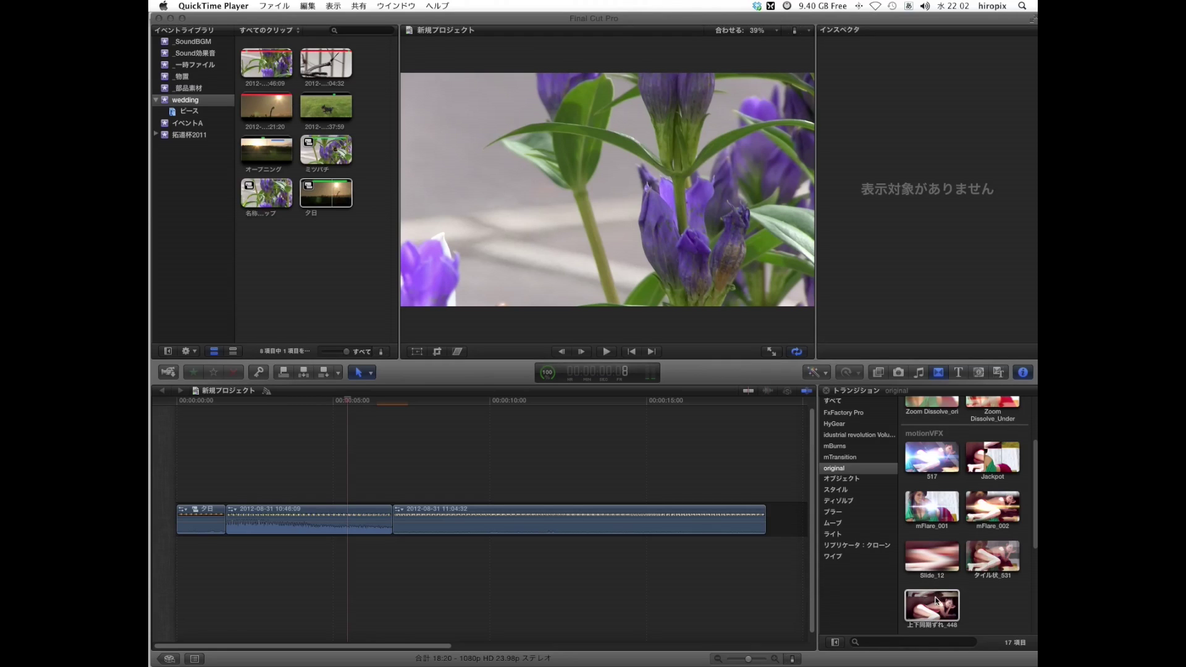
Drop the 上下同期ずれ_448 transition onto the cut between the two clips.
{"action": "left_click", "coordinate": [351, 402]}
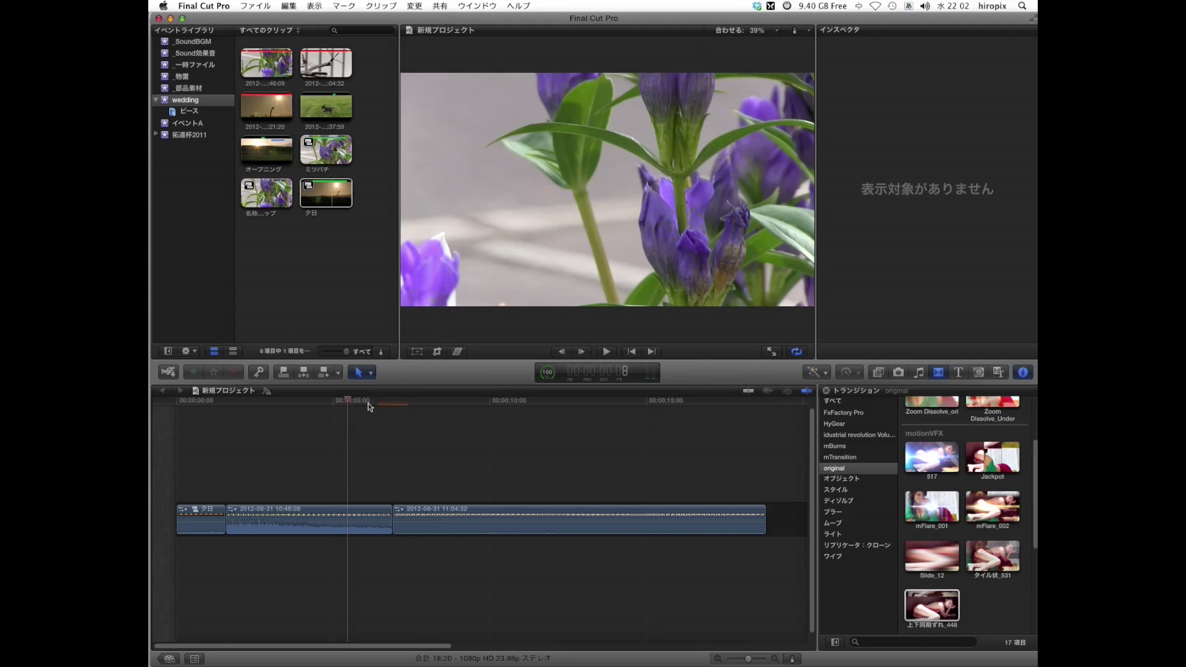
{"action": "left_click_drag", "start_coordinate": [347, 403], "coordinate": [392, 420]}
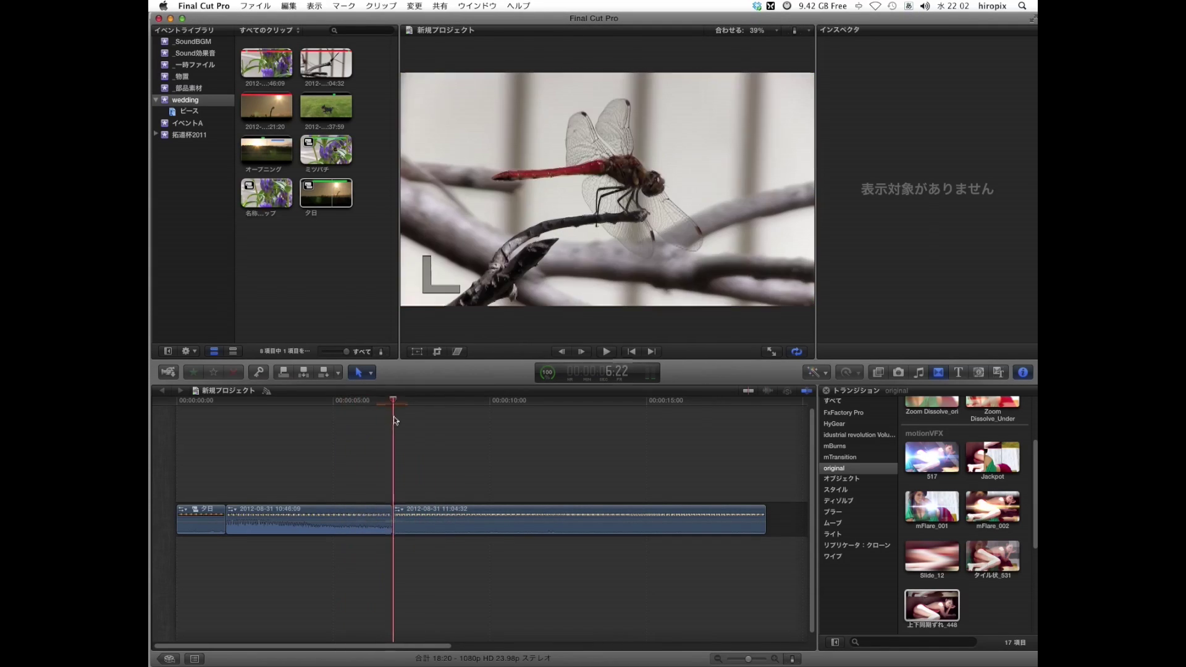
{"action": "left_click_drag", "start_coordinate": [393, 420], "coordinate": [382, 425]}
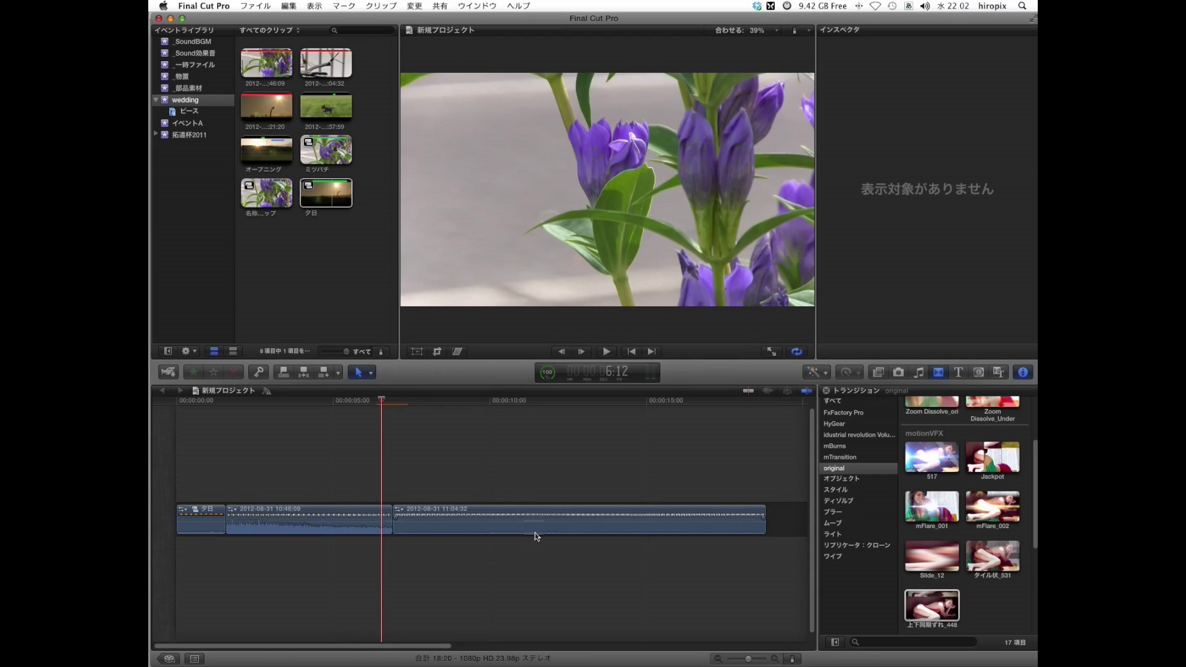
{"action": "left_click", "coordinate": [922, 611]}
{"action": "left_click_drag", "start_coordinate": [922, 611], "coordinate": [398, 528]}
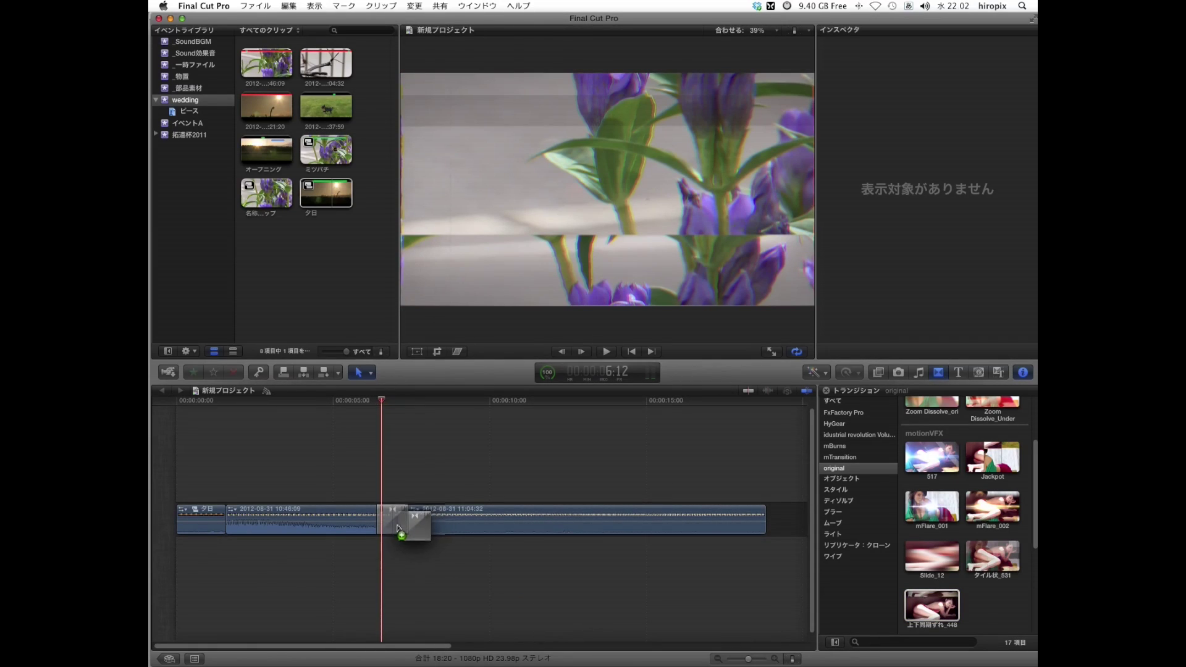
{"action": "left_click_drag", "start_coordinate": [399, 528], "coordinate": [394, 525]}
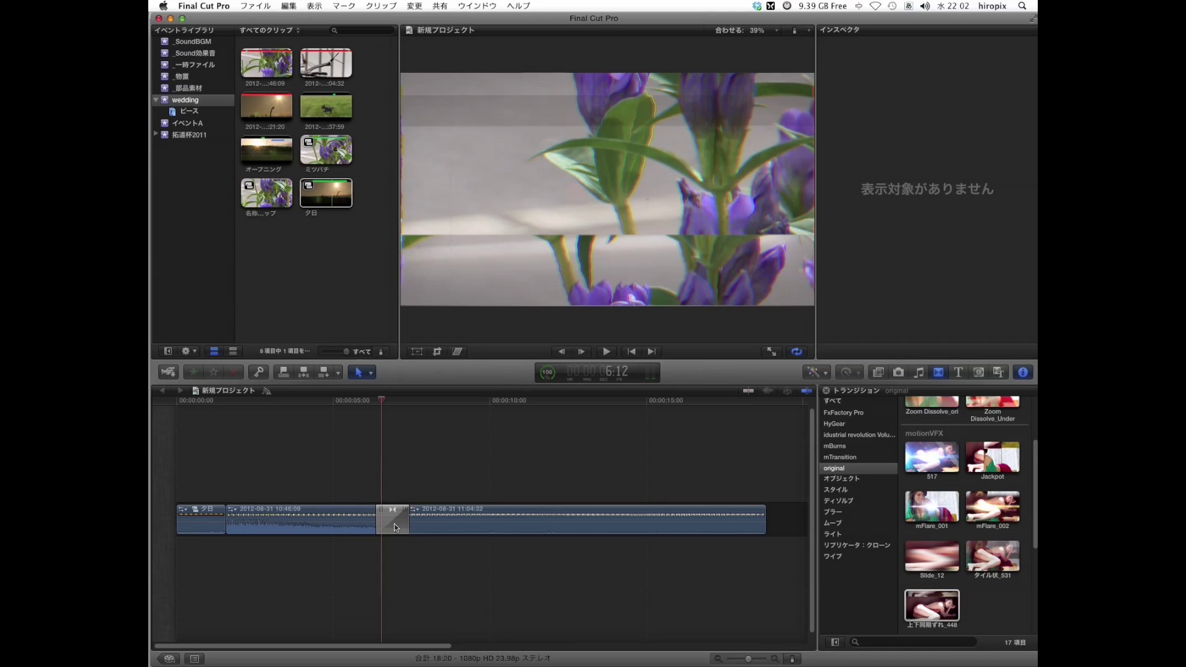
Play across the new transition from just before it, then select it.
{"action": "left_click", "coordinate": [361, 402]}
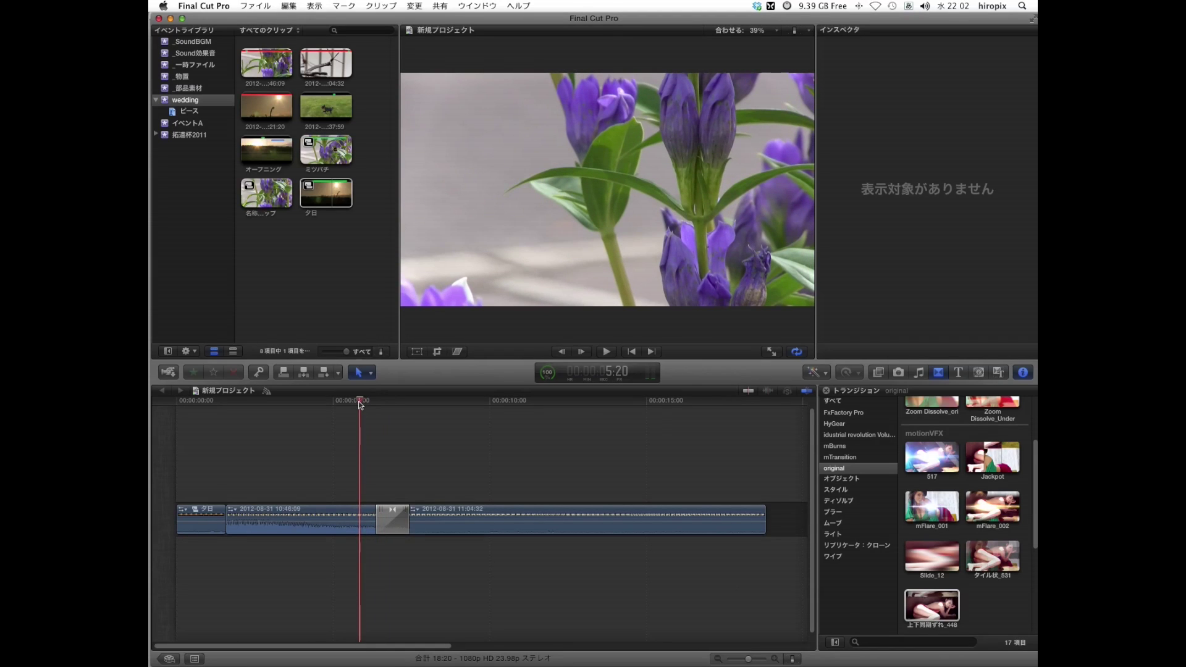
{"action": "key", "text": "space"}
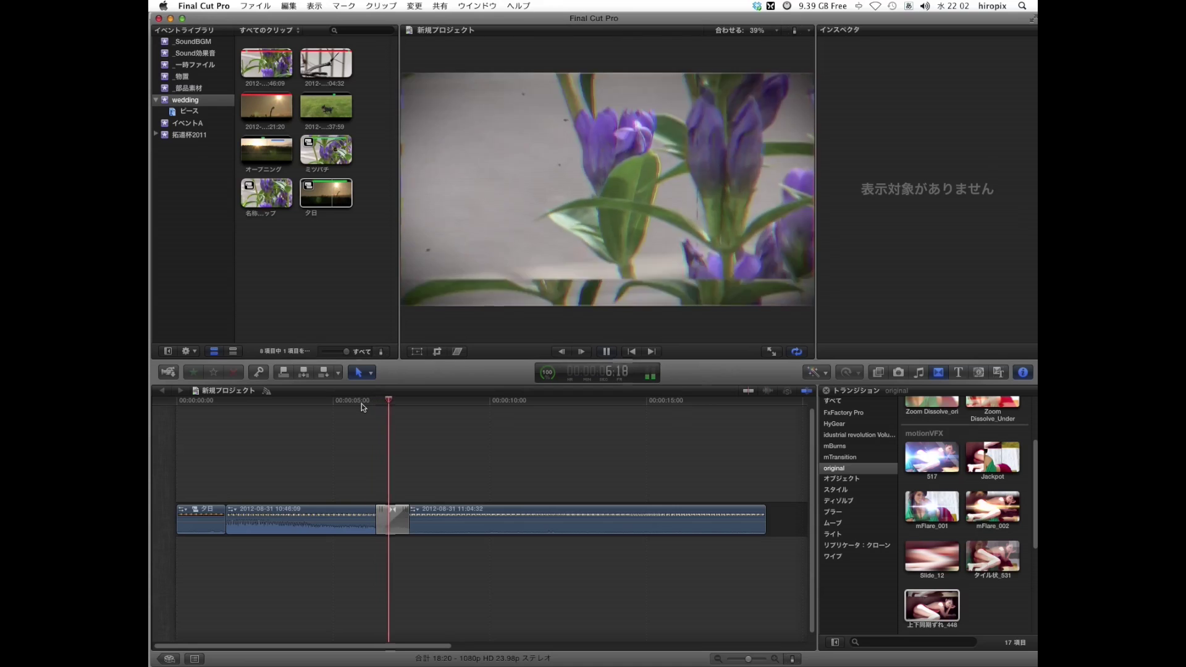
{"action": "left_click", "coordinate": [362, 403]}
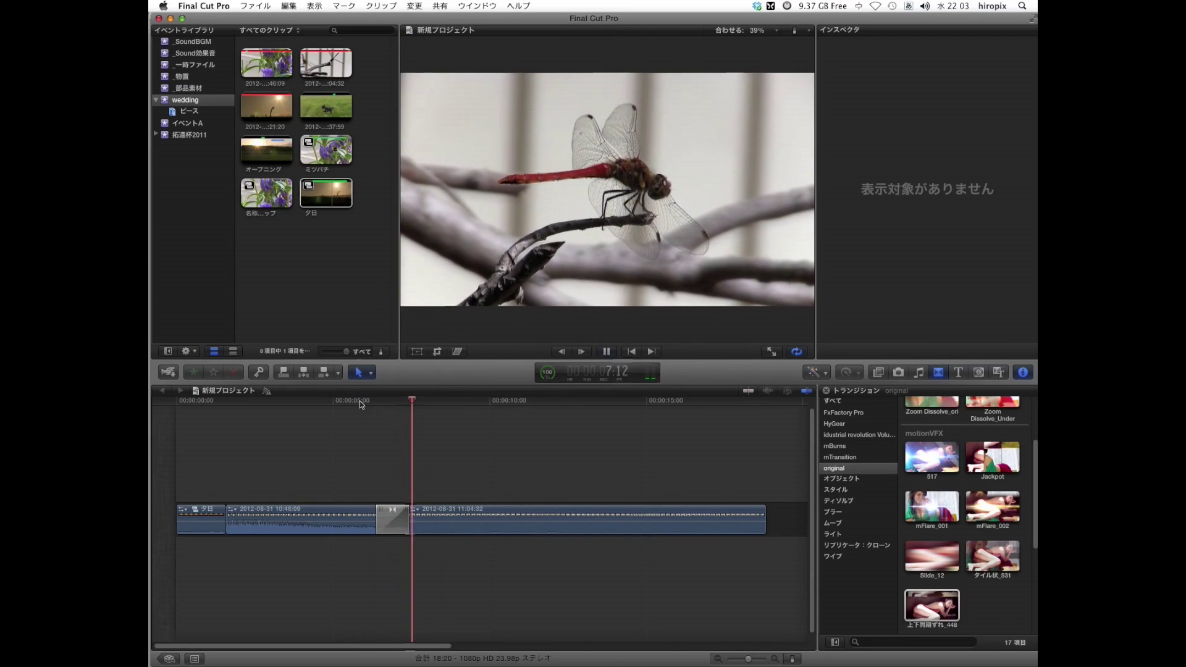
{"action": "left_click", "coordinate": [361, 402]}
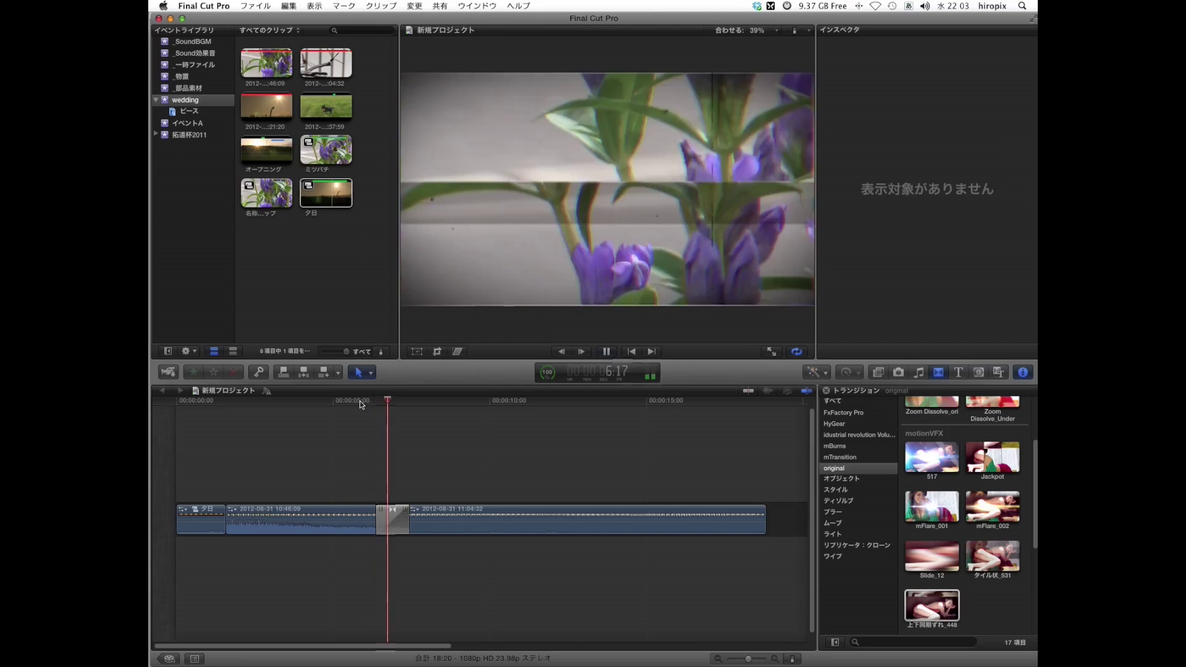
{"action": "key", "text": "space"}
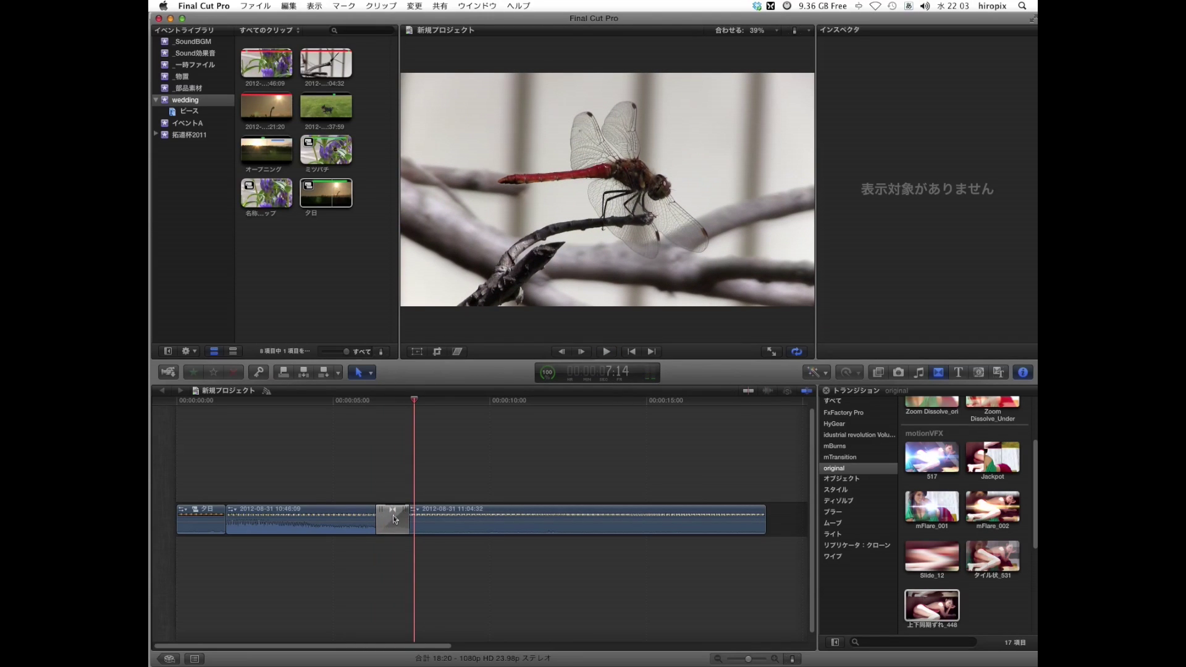
{"action": "left_click", "coordinate": [394, 524]}
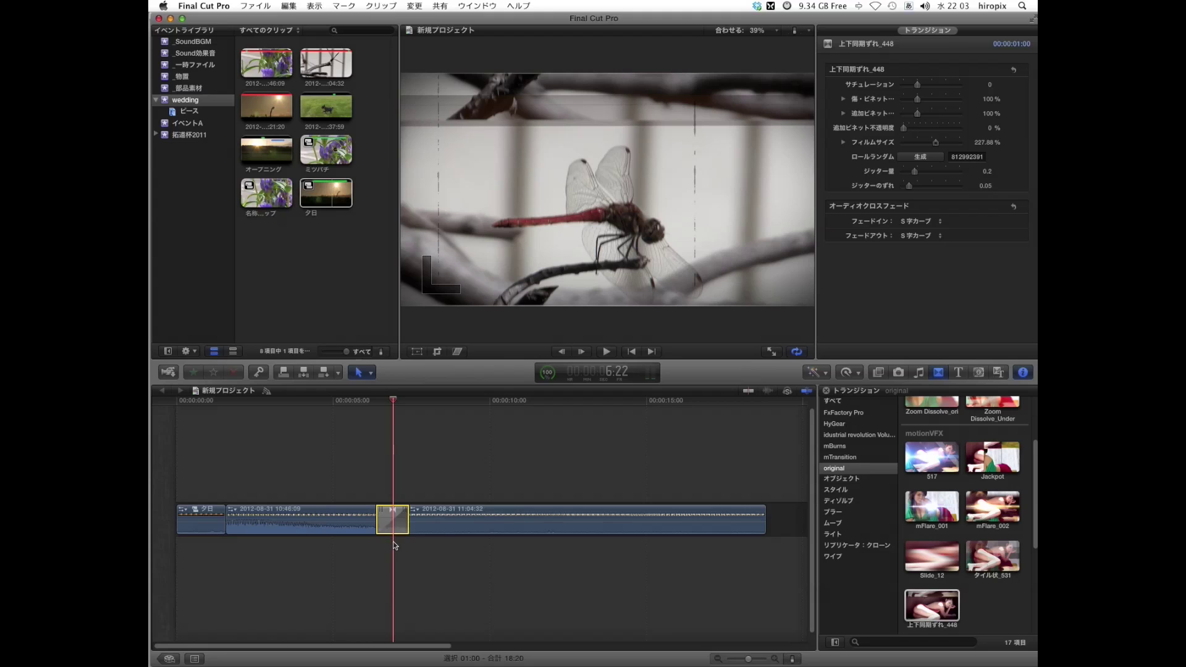
{"action": "key", "text": "ctrl+d"}
{"action": "left_click", "coordinate": [204, 6]}
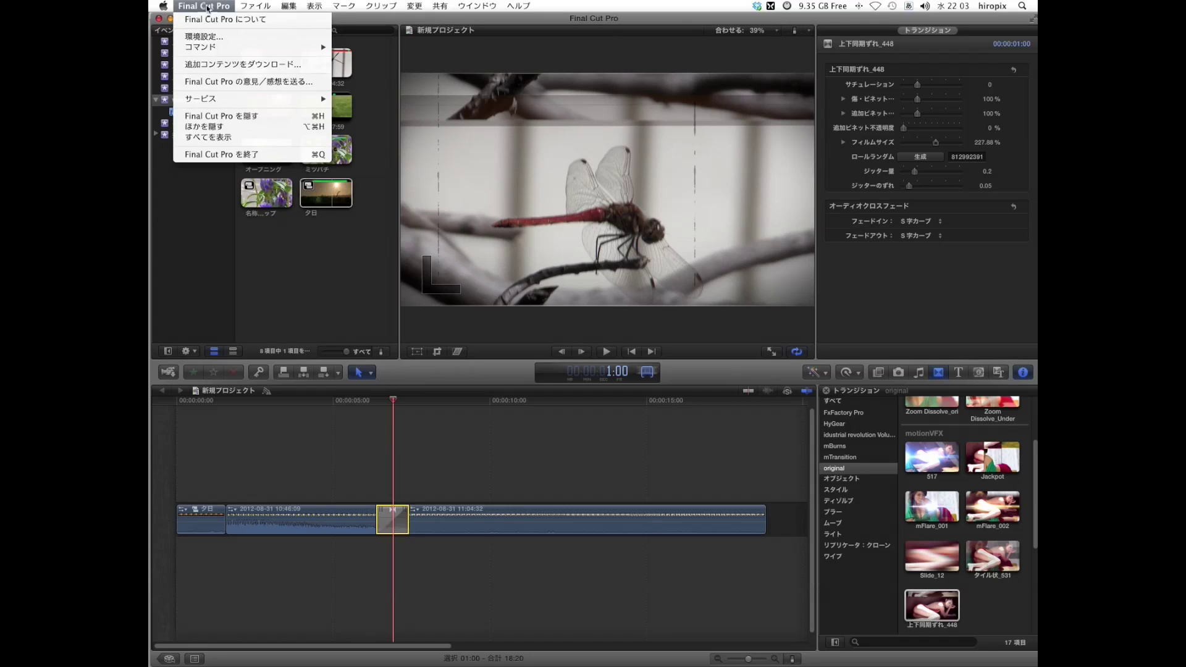
{"action": "left_click", "coordinate": [210, 37]}
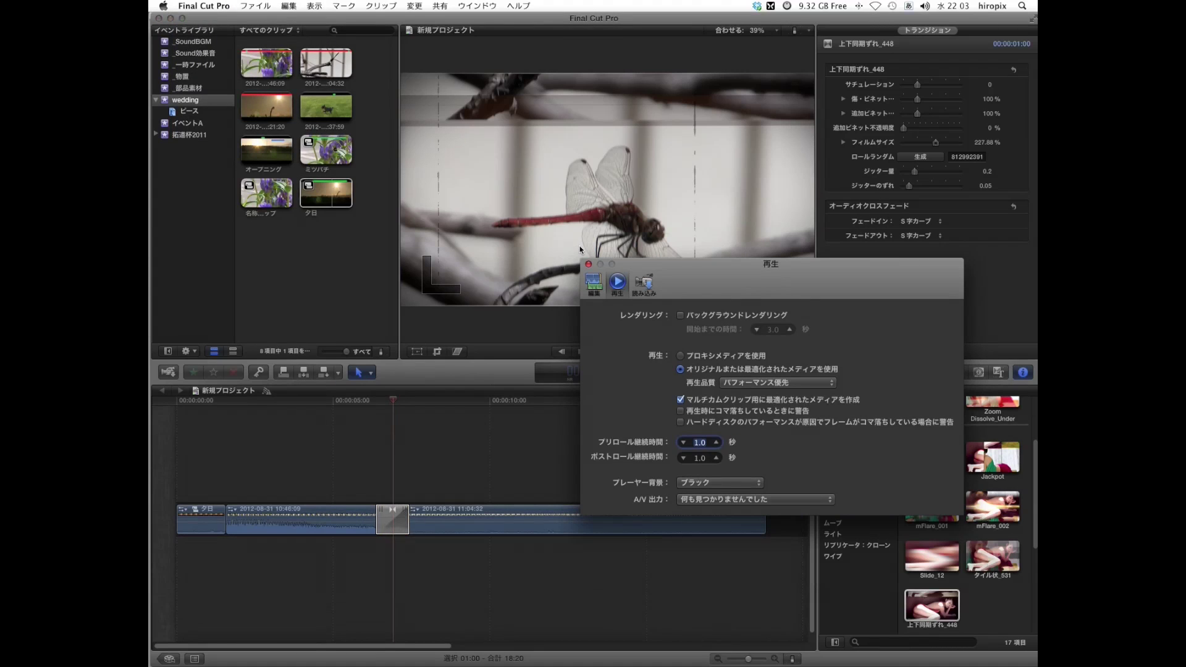
{"action": "left_click_drag", "start_coordinate": [776, 291], "coordinate": [571, 298]}
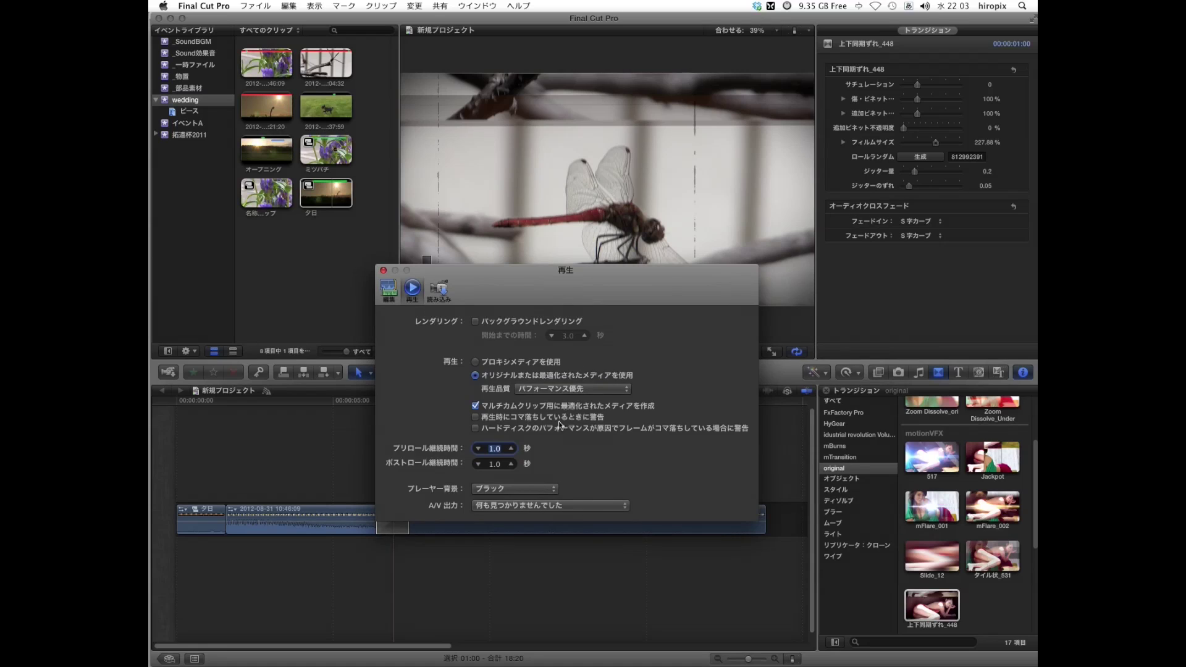
{"action": "left_click", "coordinate": [388, 289]}
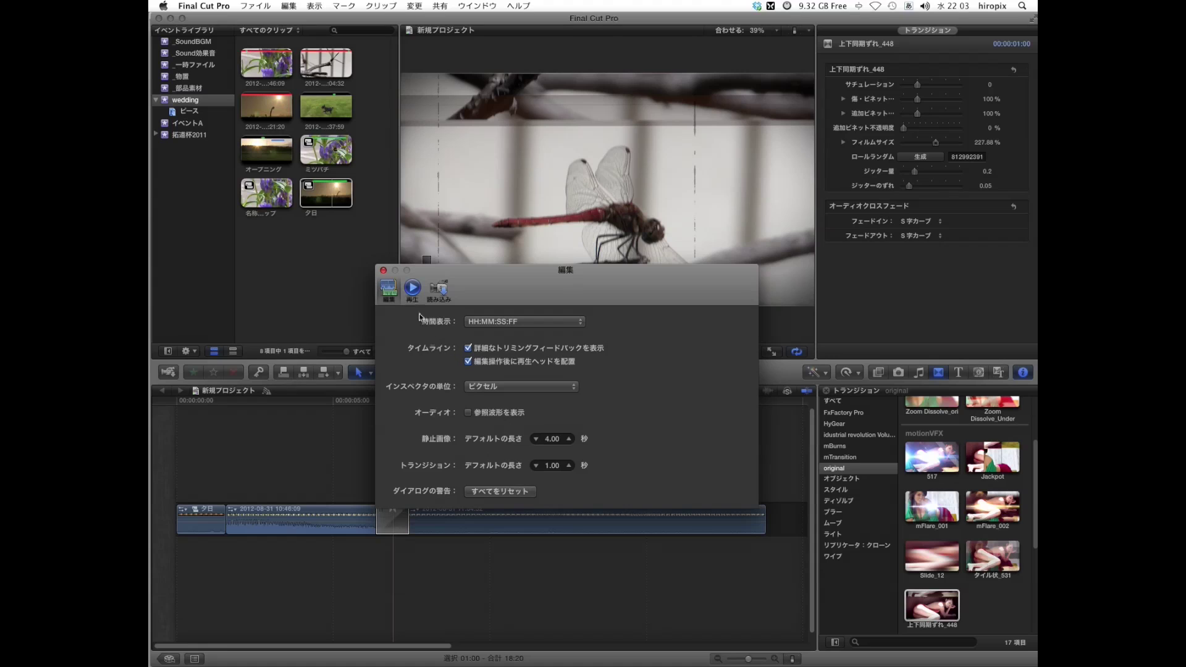
{"action": "left_click", "coordinate": [383, 270]}
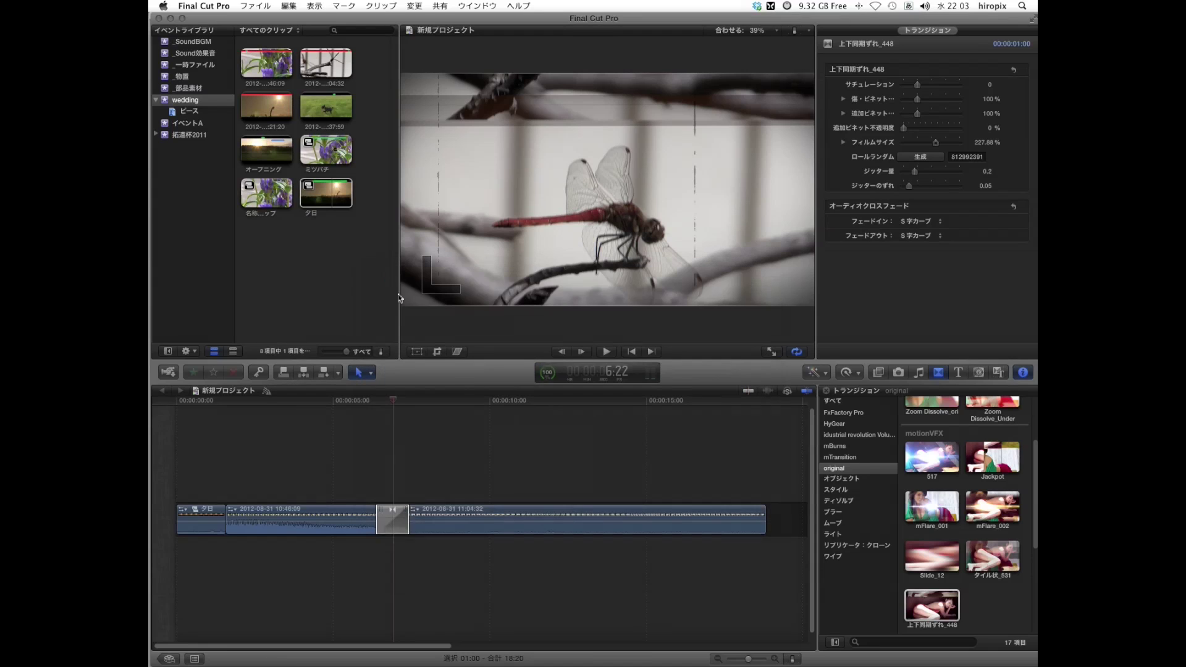
Select the timeline transition and the 上下同期ずれ_448 browser thumbnail to reveal Open in Motion.
{"action": "left_click", "coordinate": [396, 528]}
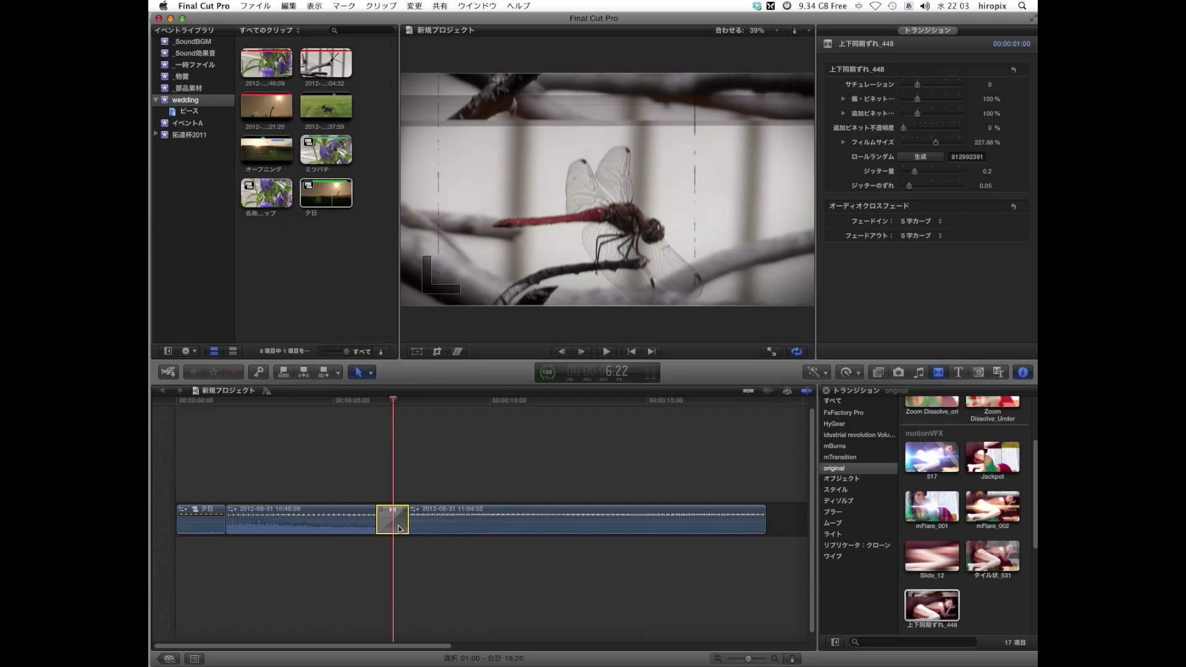
{"action": "left_click", "coordinate": [921, 610]}
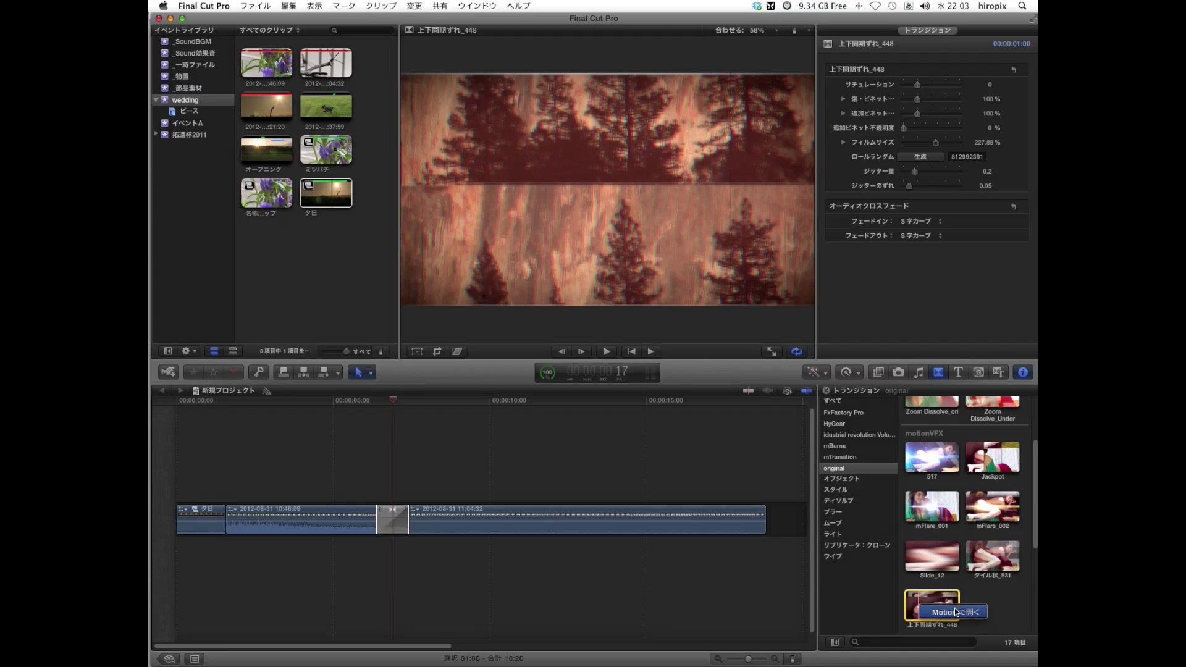
{"action": "left_click", "coordinate": [955, 611]}
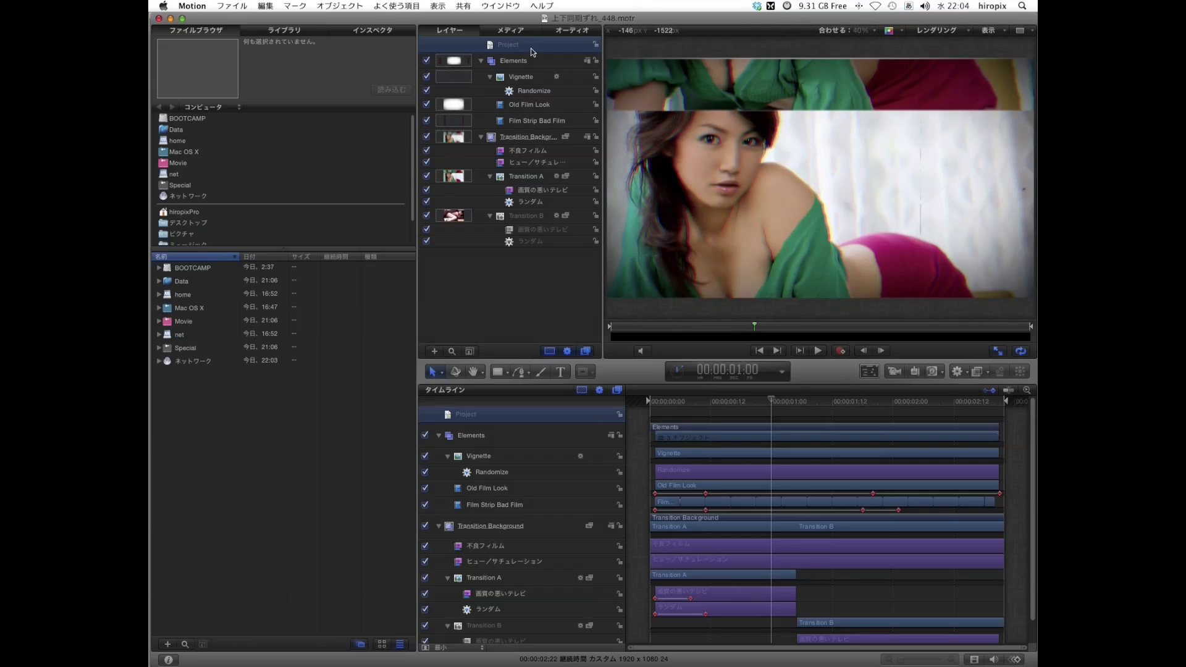
Enable Override FCP Duration (00:00:02:22) in Project Info, then save and close the project.
{"action": "left_click", "coordinate": [364, 32]}
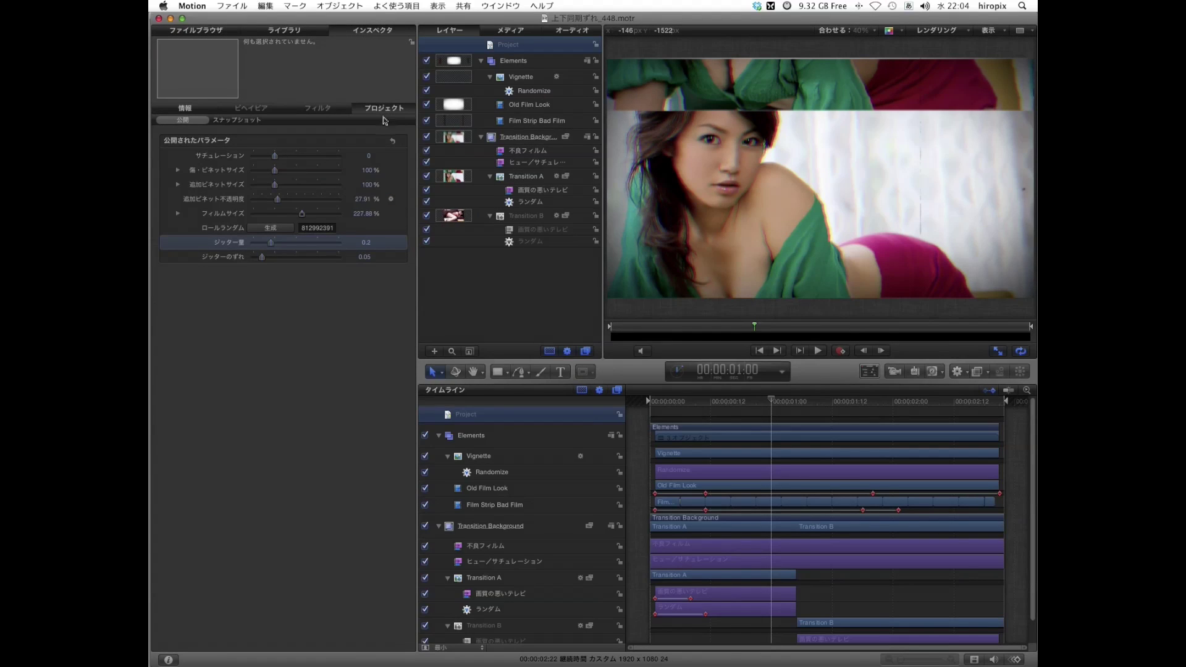
{"action": "left_click", "coordinate": [188, 110]}
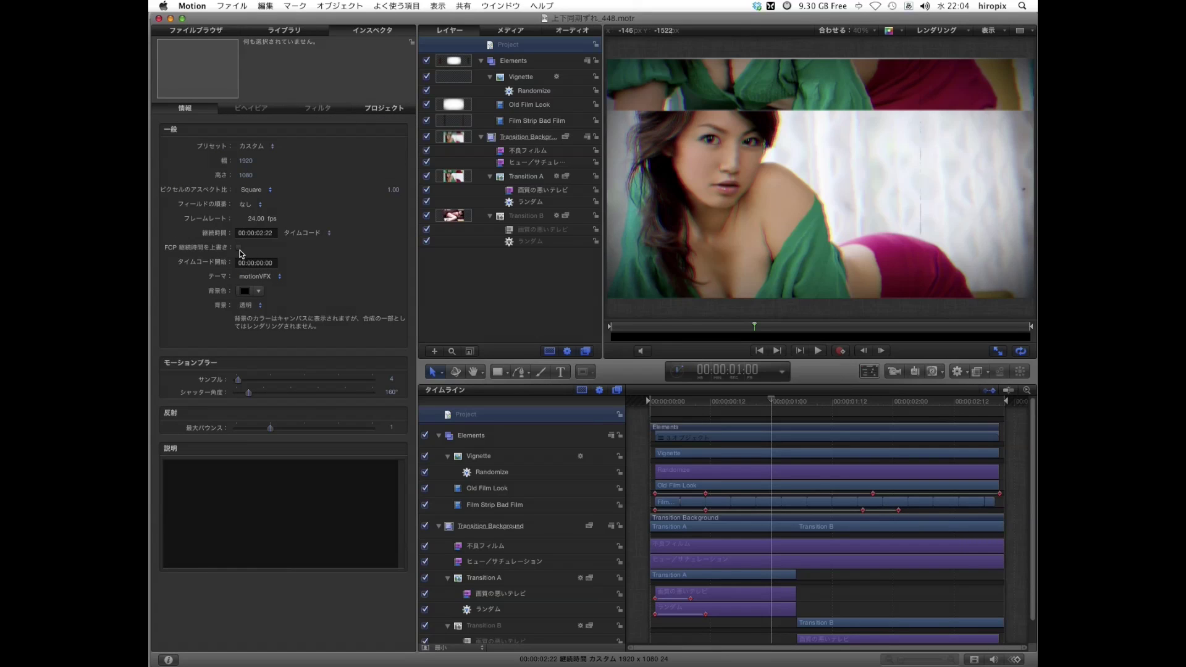
{"action": "left_click", "coordinate": [239, 249]}
{"action": "key", "text": "super+s"}
{"action": "key", "text": "super+w"}
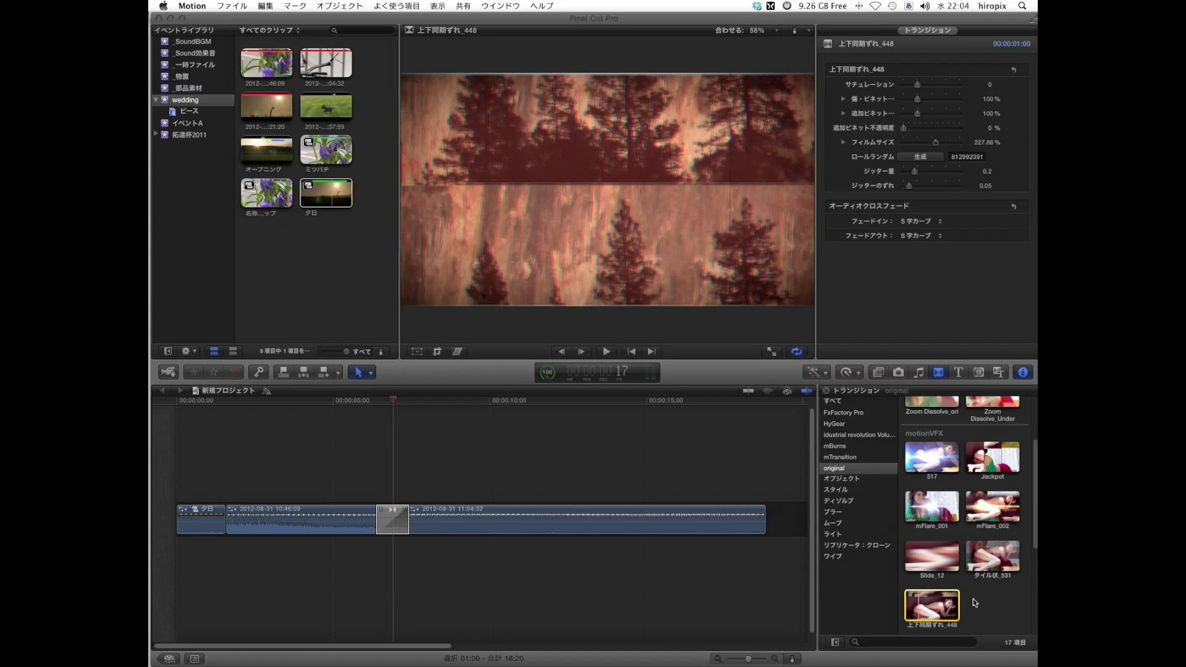
Delete the old transition and drag the updated 上下同期ずれ_448 onto the edit point.
{"action": "left_click", "coordinate": [403, 531]}
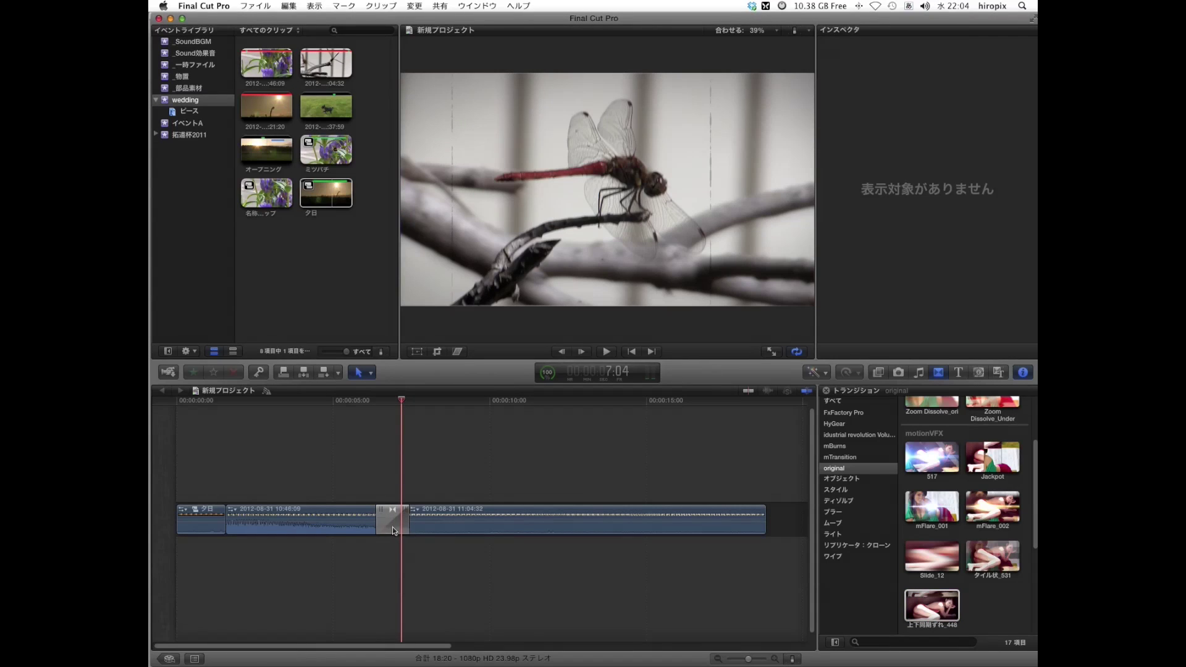
{"action": "left_click", "coordinate": [393, 530]}
{"action": "key", "text": "Delete"}
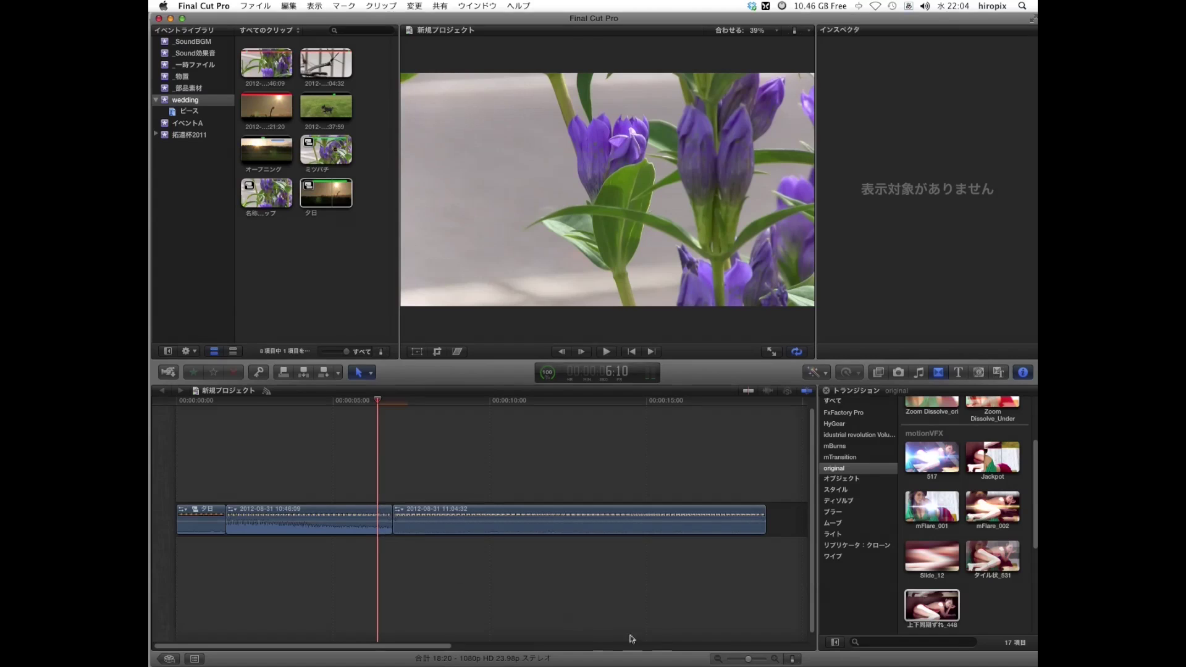
{"action": "left_click_drag", "start_coordinate": [927, 599], "coordinate": [359, 523]}
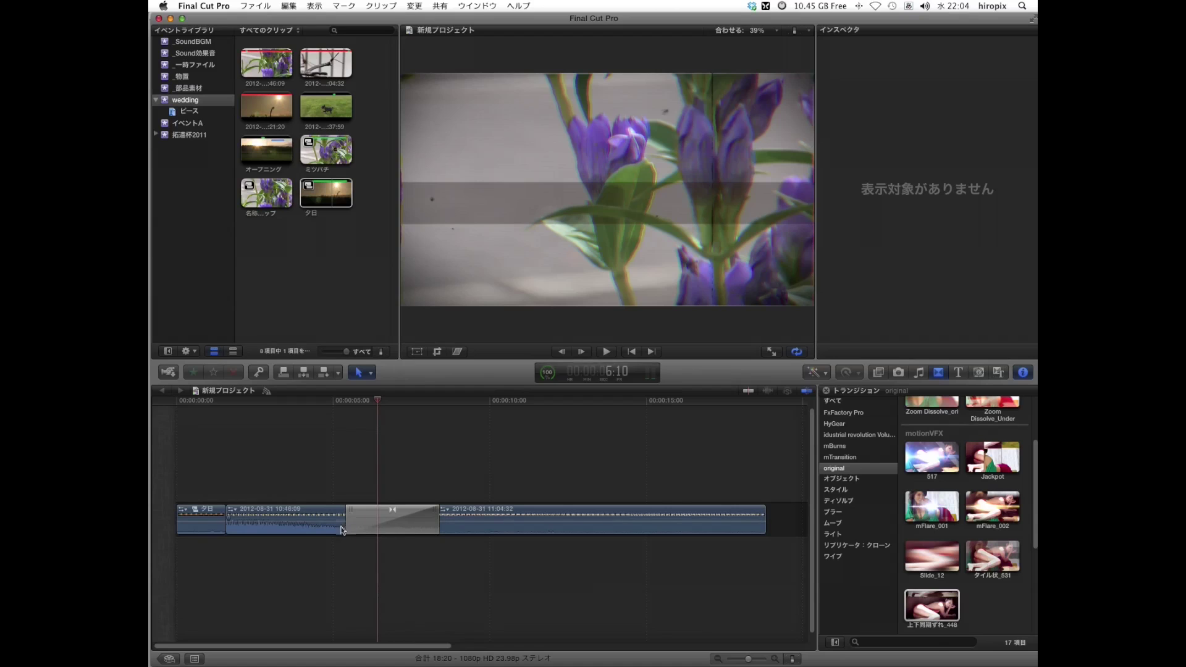
Confirm the transition lasts 2:22 and play it from just before the cut.
{"action": "left_click", "coordinate": [424, 530]}
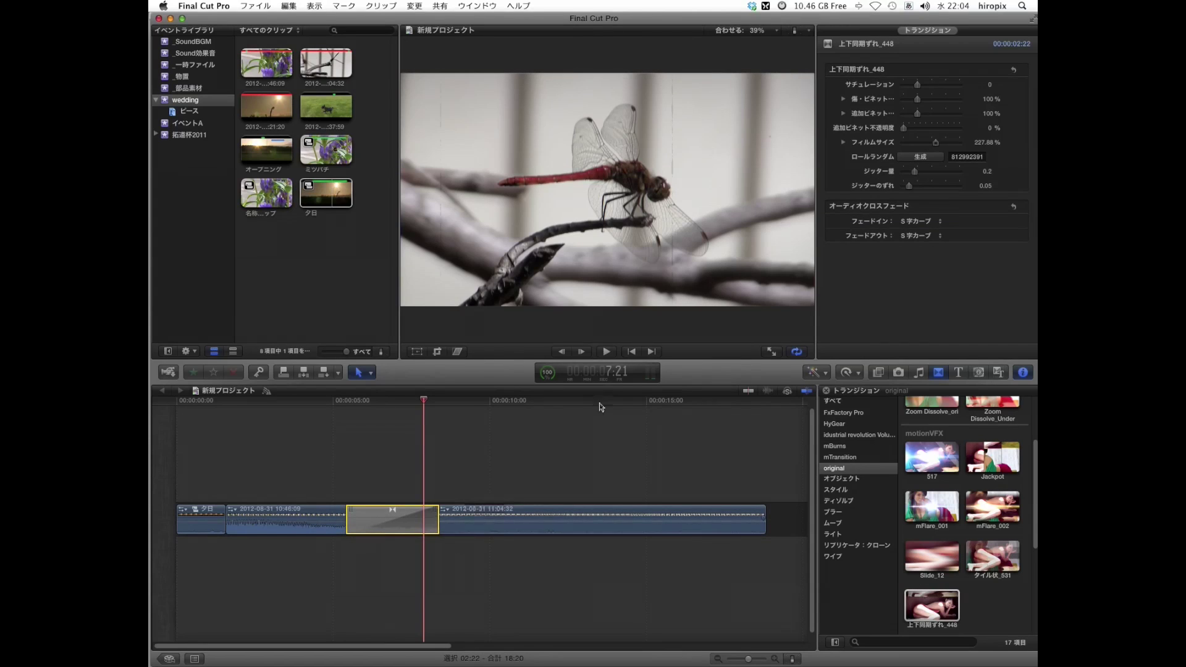
{"action": "key", "text": "ctrl+d"}
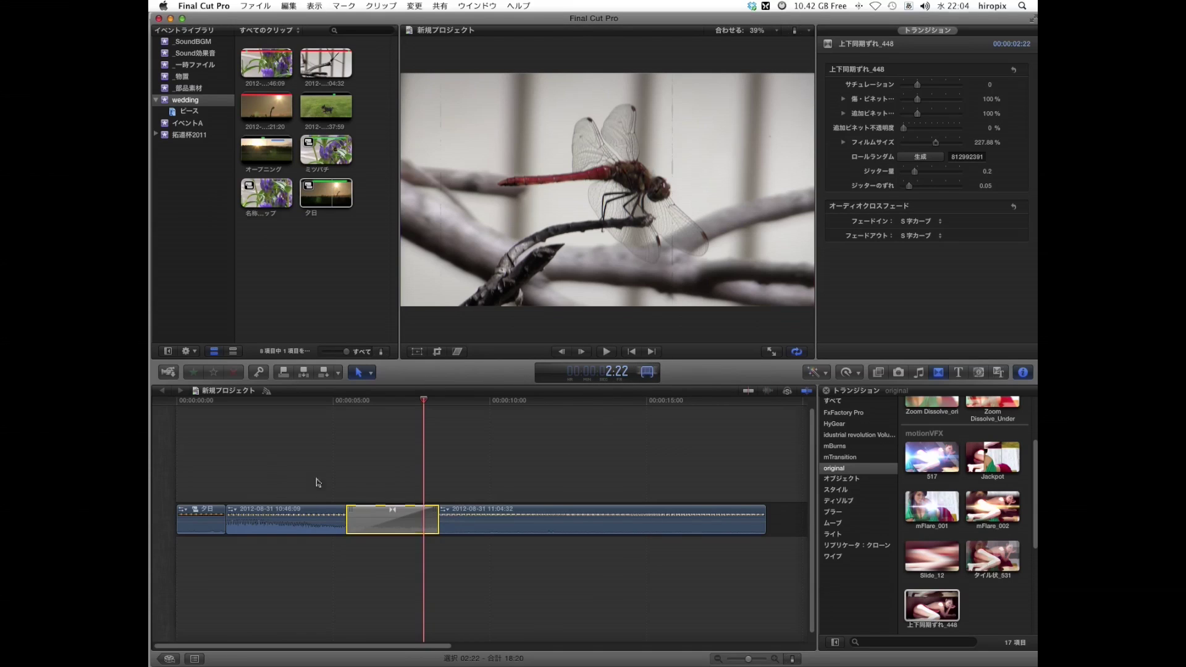
{"action": "left_click", "coordinate": [315, 407]}
{"action": "key", "text": "space"}
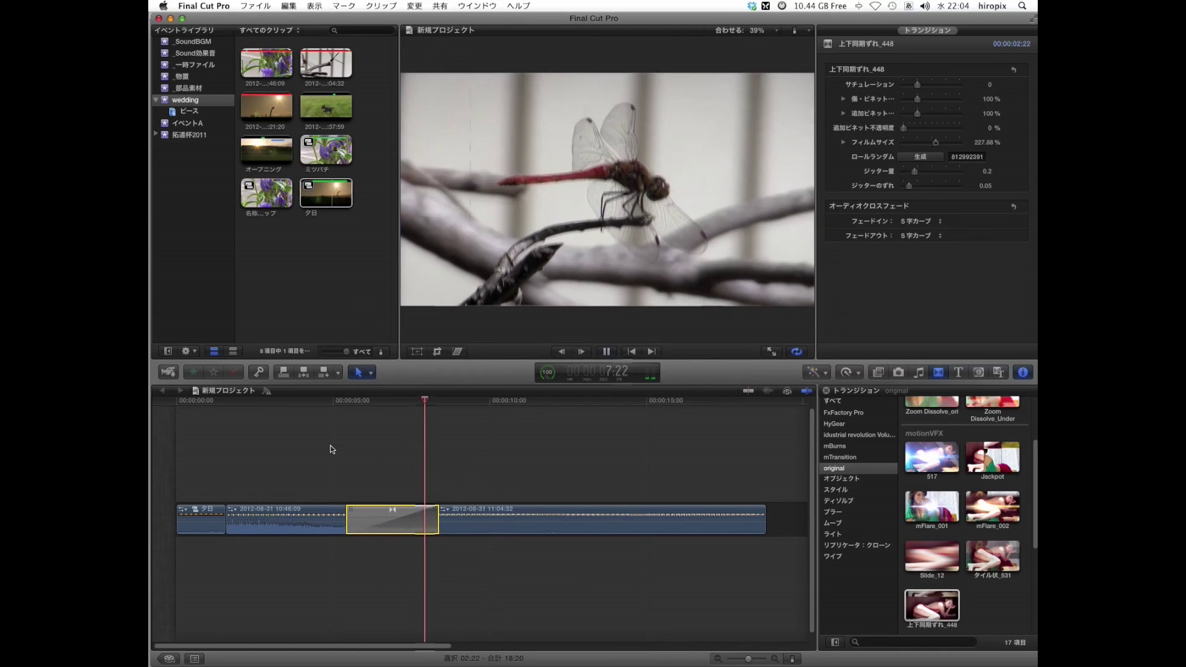
Replay the 上下同期ずれ_448 transition from just before it.
{"action": "left_click", "coordinate": [323, 411]}
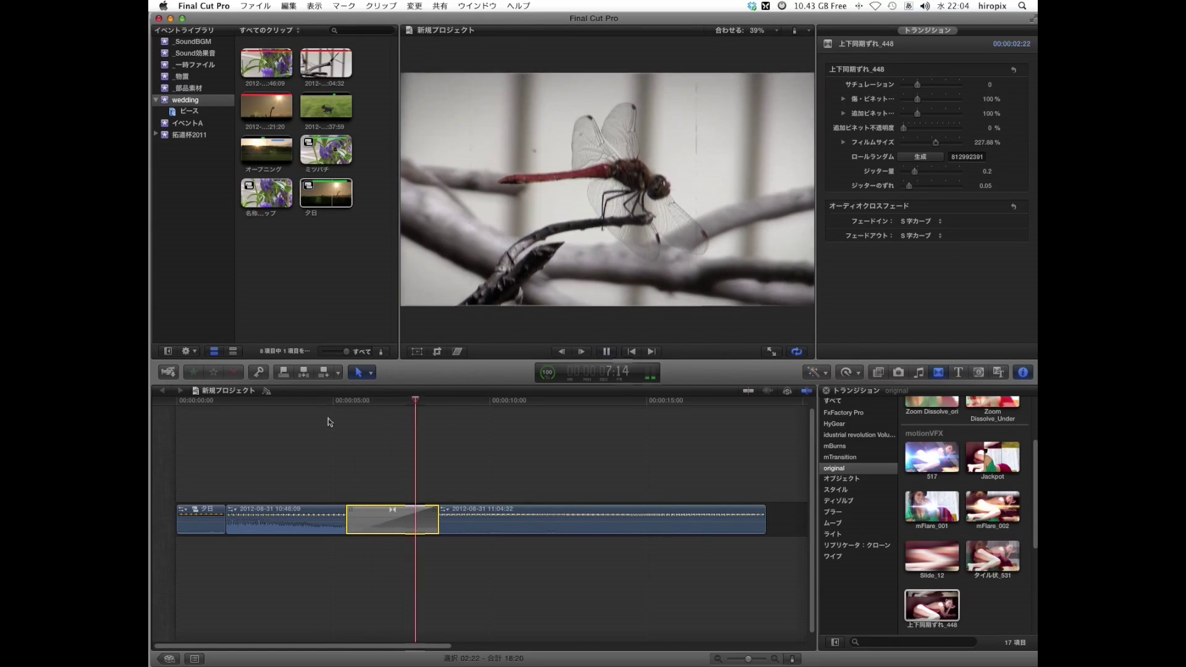
{"action": "key", "text": "space"}
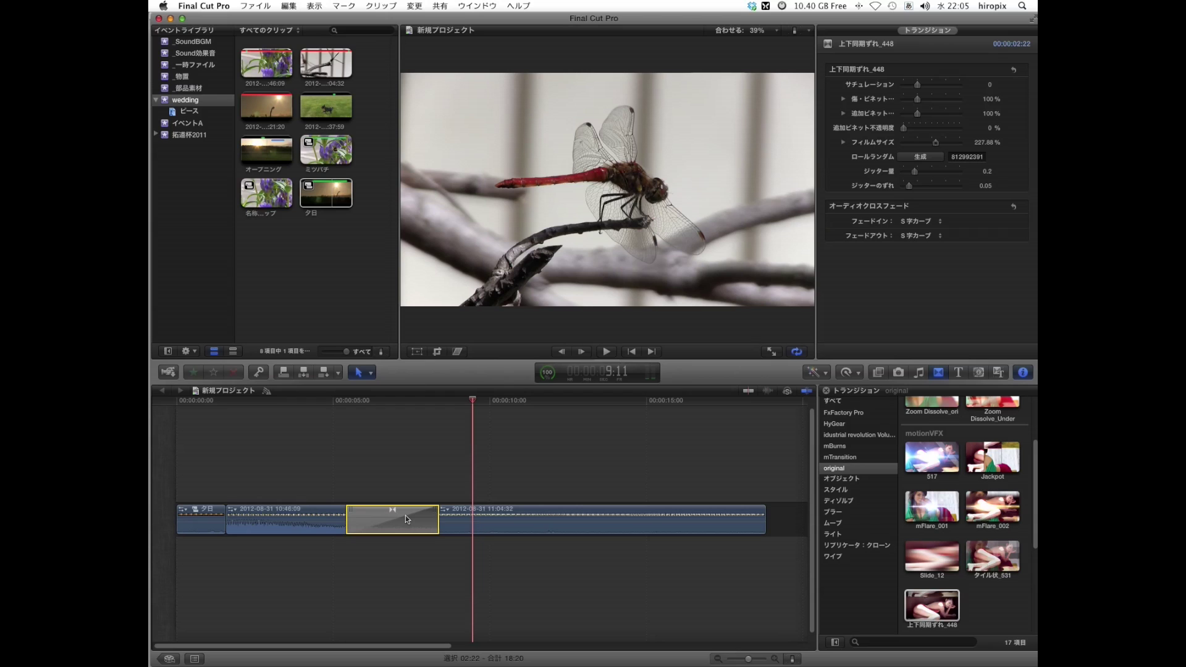
{"action": "left_click", "coordinate": [320, 403]}
{"action": "key", "text": "space"}
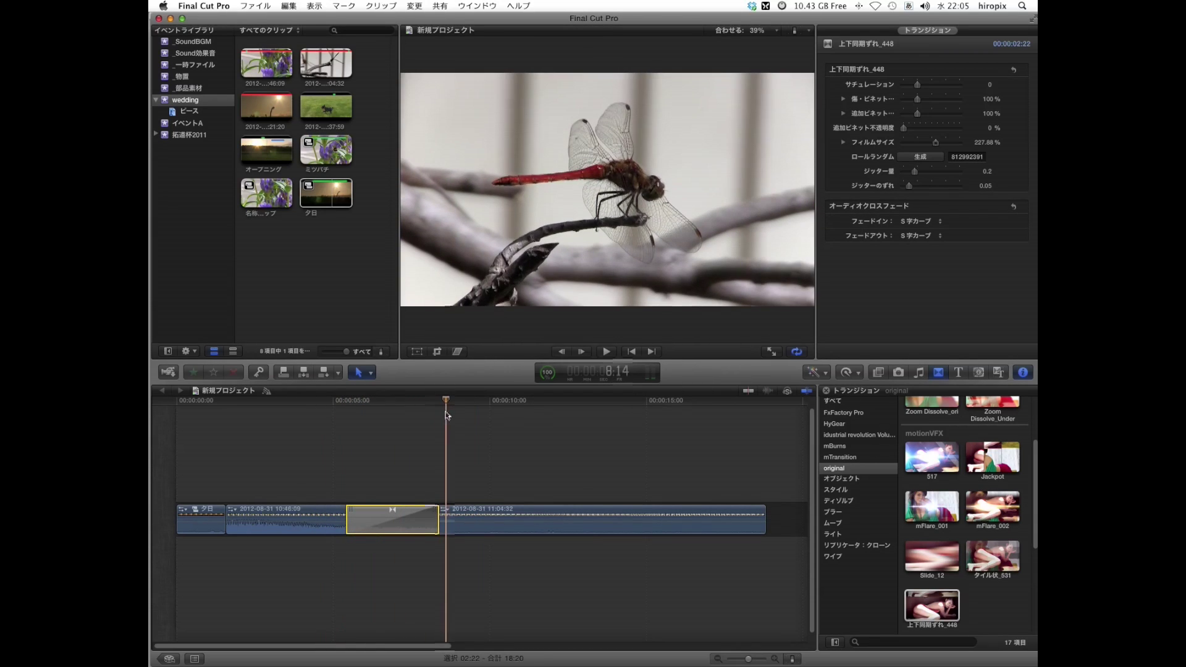